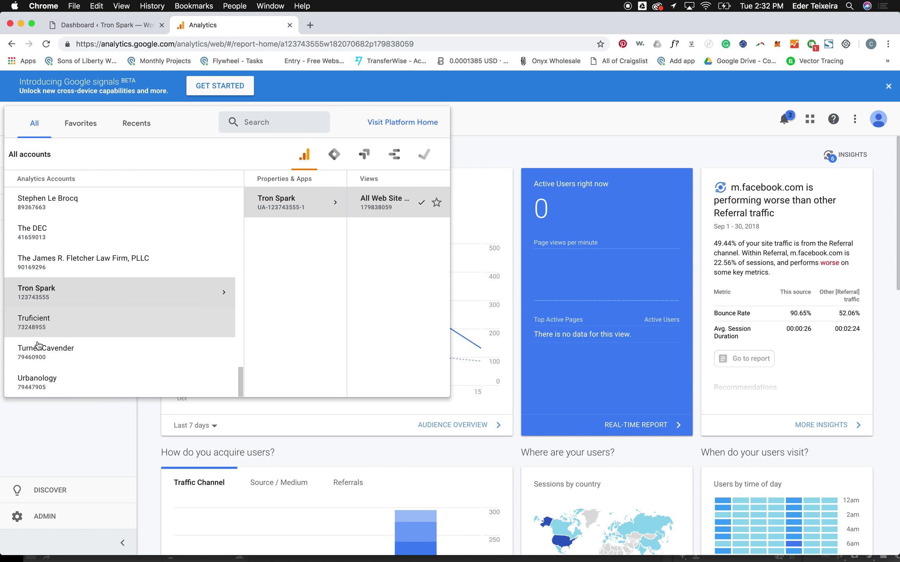
Choose the Tron Spark account, its Tron Spark property and the All Web Site Data view
click(27, 295)
click(228, 207)
click(395, 202)
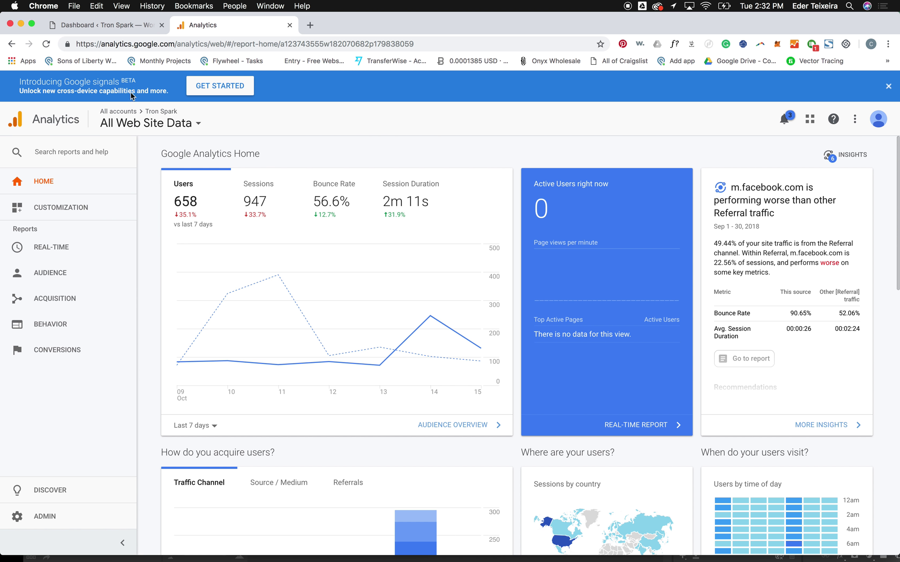
Review how the Tron Spark account, property and view are organised in the account picker, and close it
click(144, 123)
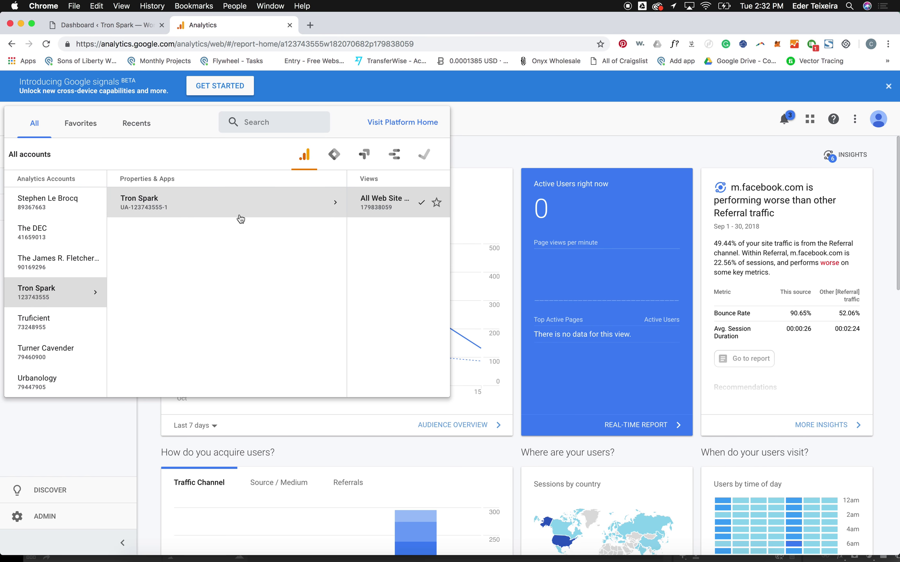
click(283, 207)
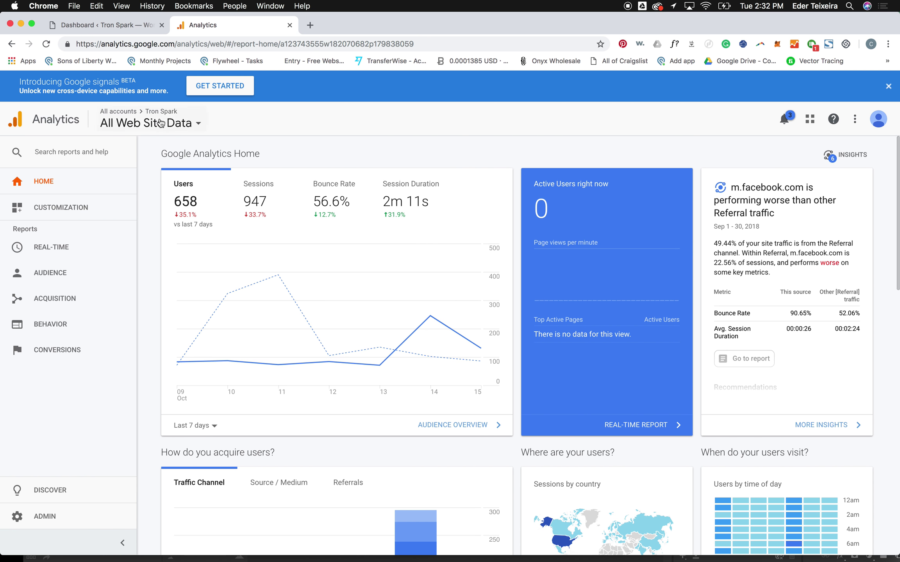
click(140, 123)
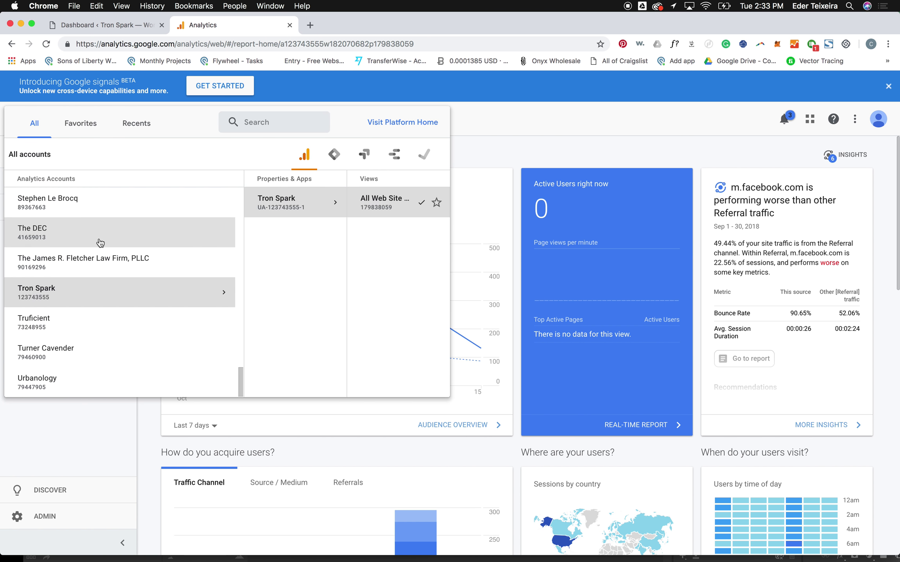
click(229, 210)
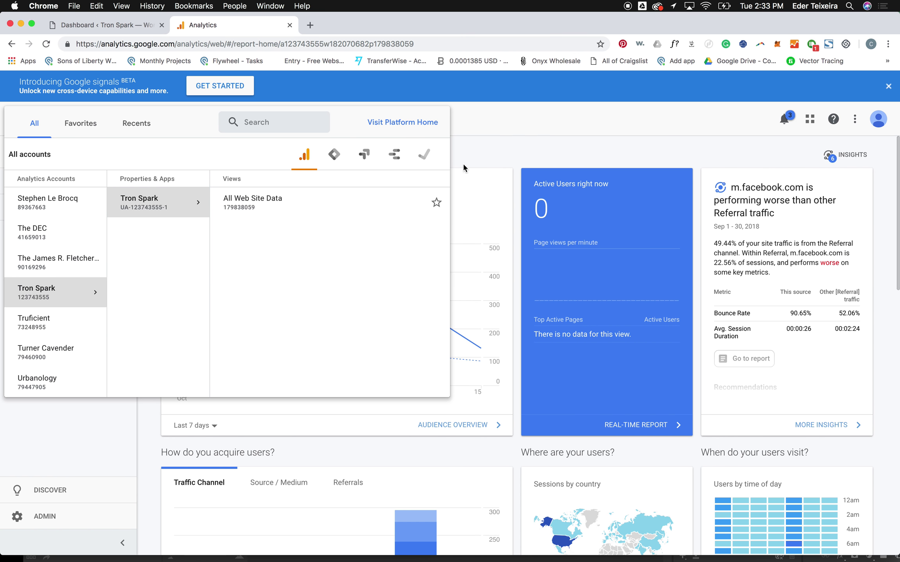
click(494, 125)
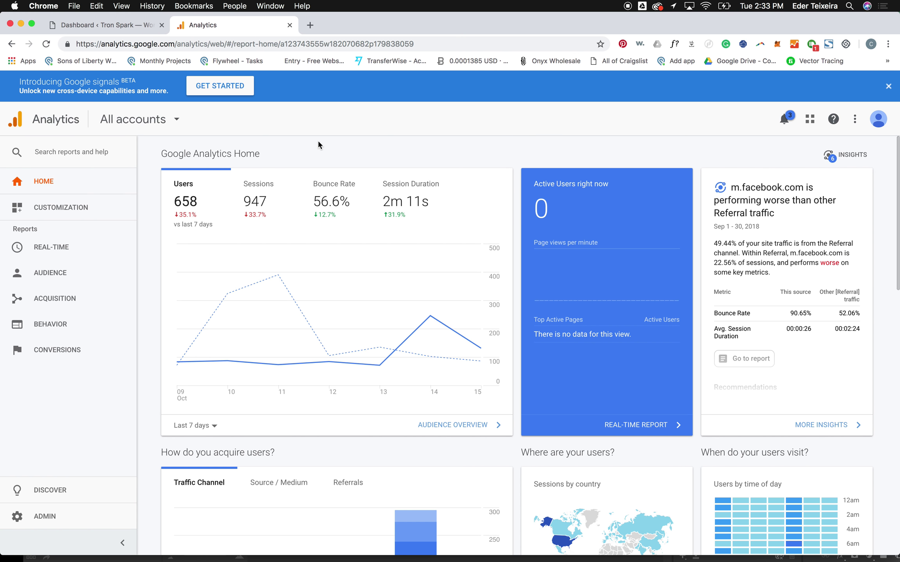
Open the Tron Spark property's tracking code in the admin settings and select the whole Global Site Tag snippet
scroll(318, 141, down, 12)
scroll(318, 140, down, 5)
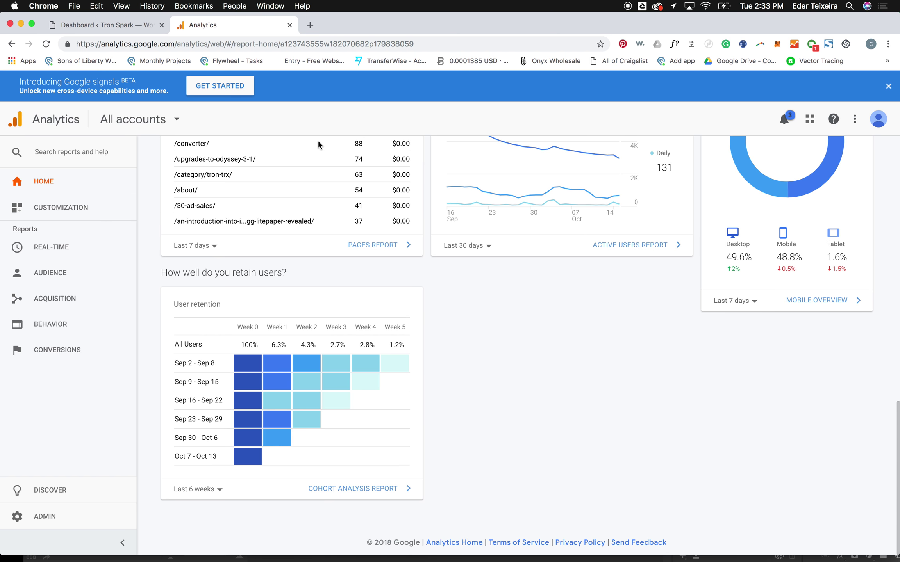
scroll(194, 167, up, 15)
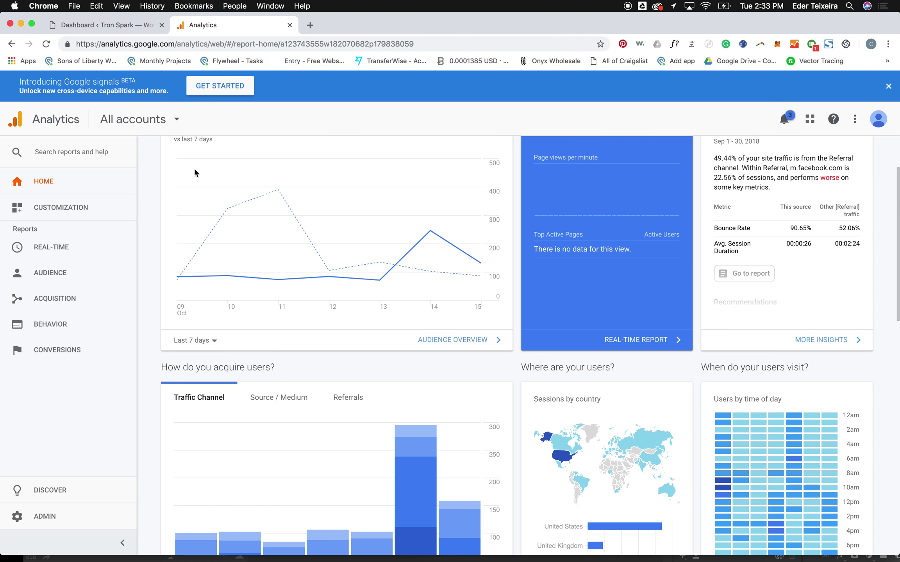
click(54, 515)
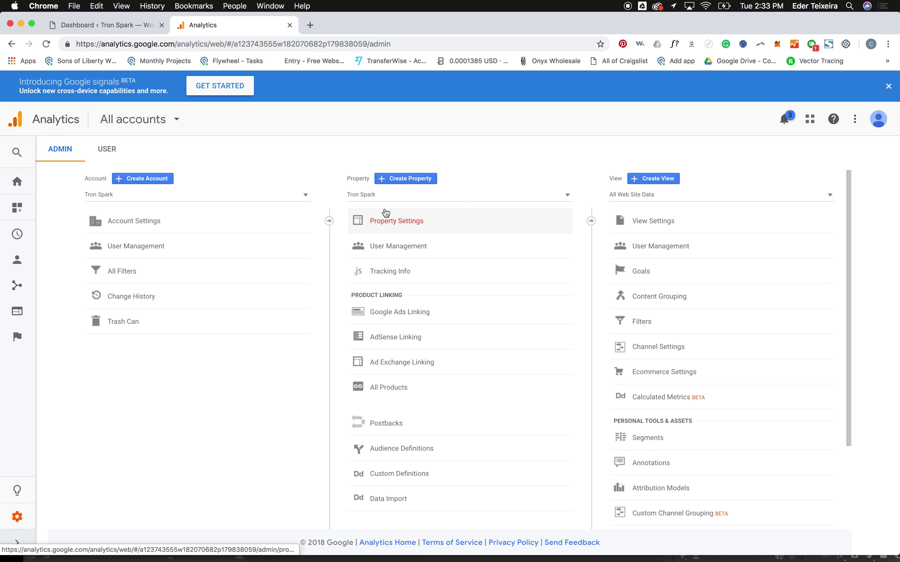
click(383, 276)
click(388, 291)
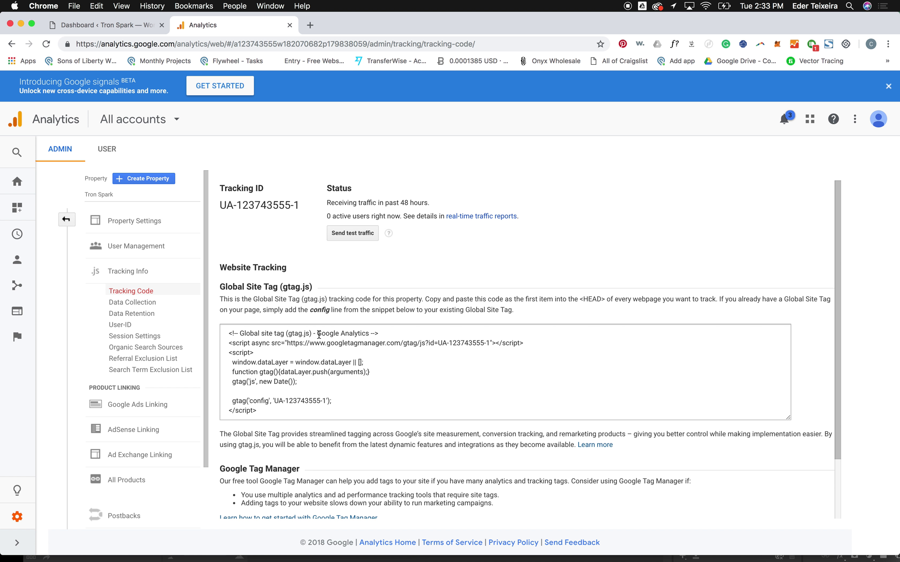
click(285, 352)
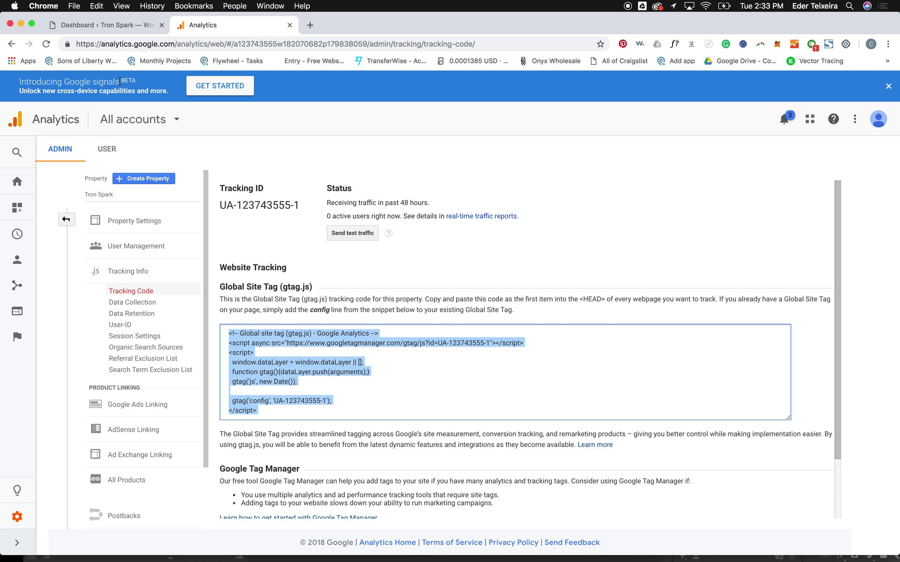
Switch to the Tron Spark WordPress dashboard and open the Salient theme's General Settings
click(77, 32)
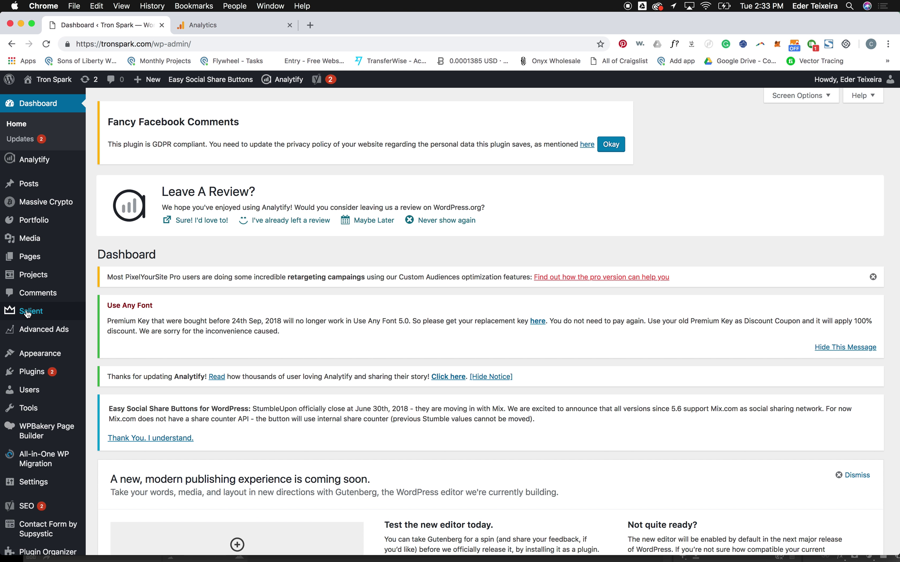
mouse_move(67, 313)
click(116, 287)
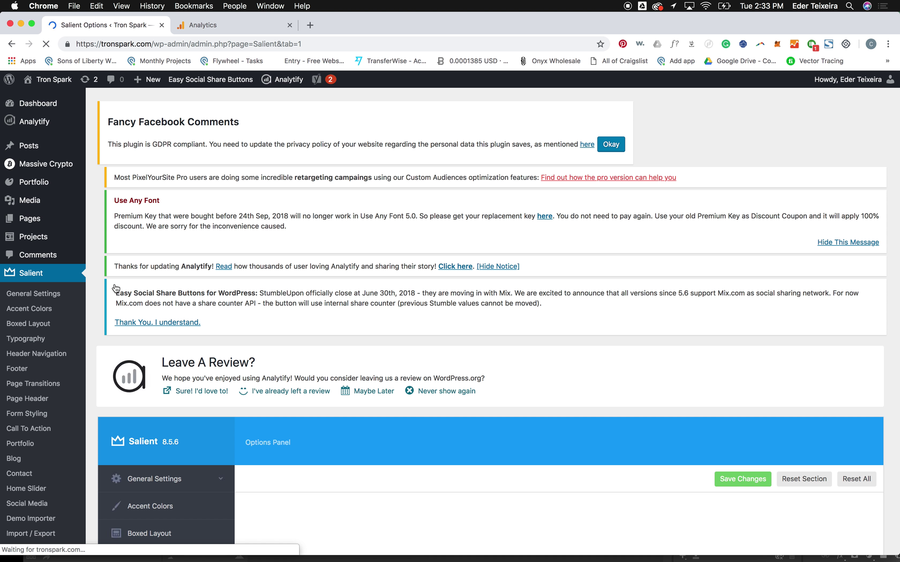
scroll(116, 288, down, 10)
scroll(253, 206, down, 4)
scroll(253, 205, up, 8)
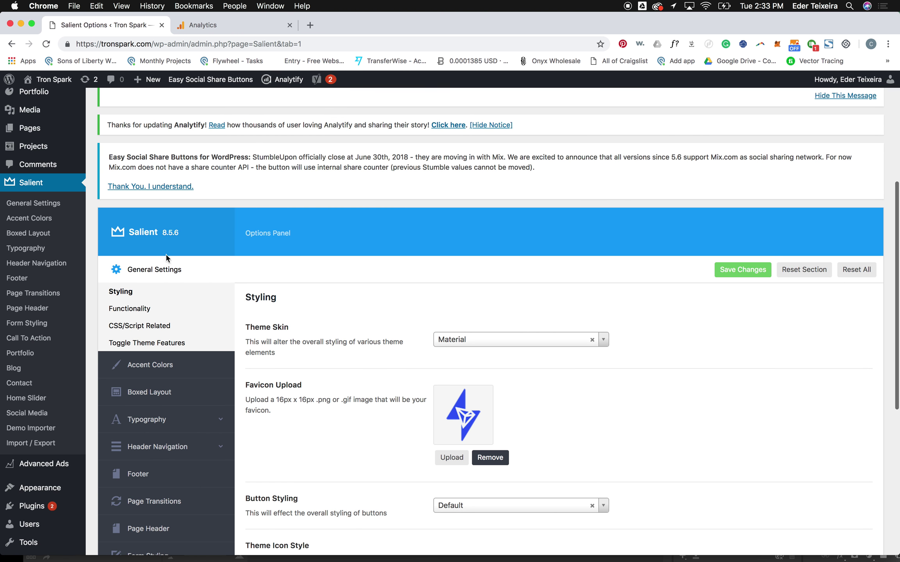
Look through the Functionality options in Salient's General Settings
click(140, 307)
scroll(335, 269, down, 10)
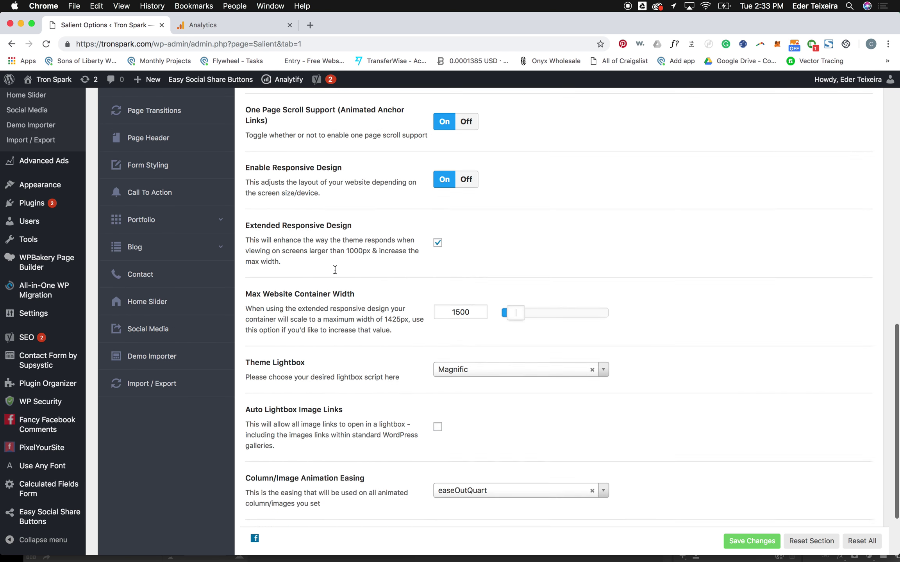
scroll(335, 270, up, 14)
scroll(129, 352, down, 4)
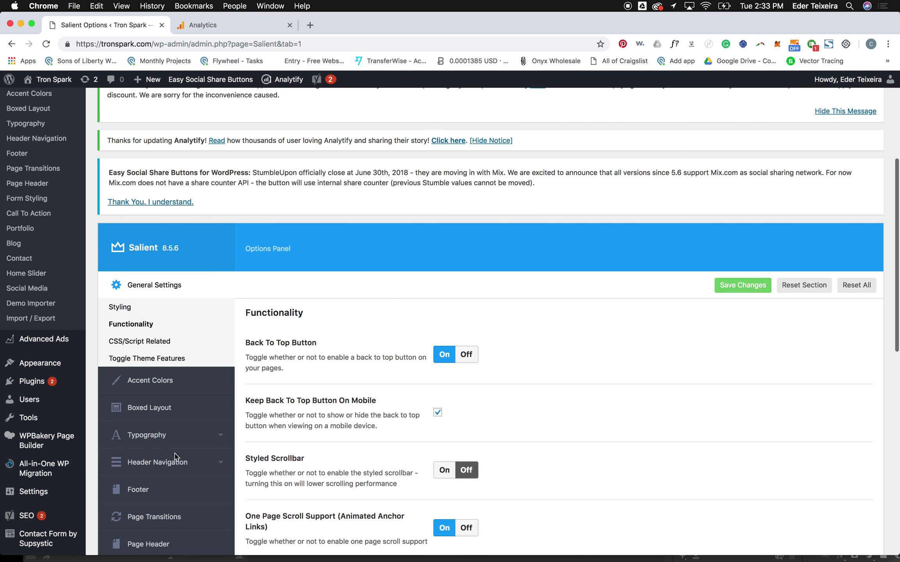
Open Salient's CSS/Script Related settings and check the tracking script in the Google Analytics field
click(121, 345)
scroll(129, 293, down, 3)
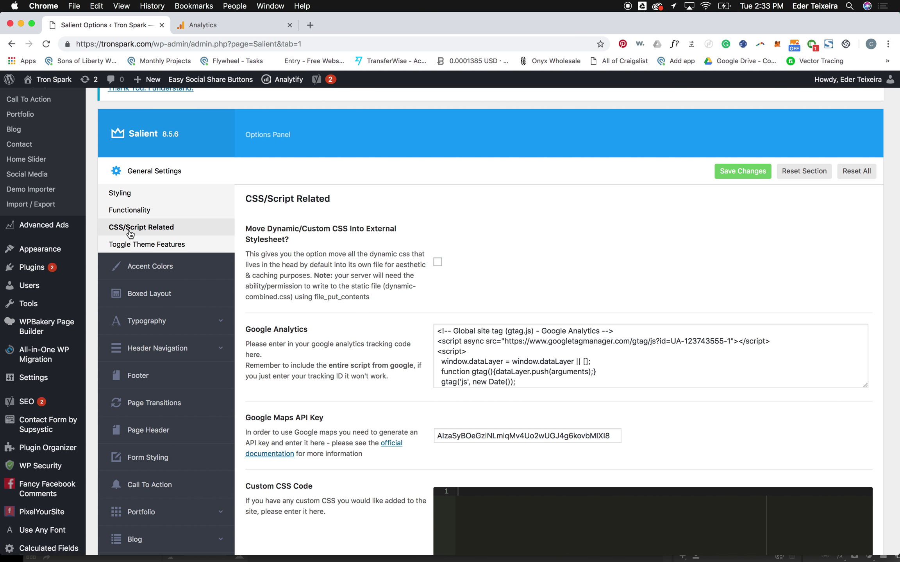
triple_click(521, 361)
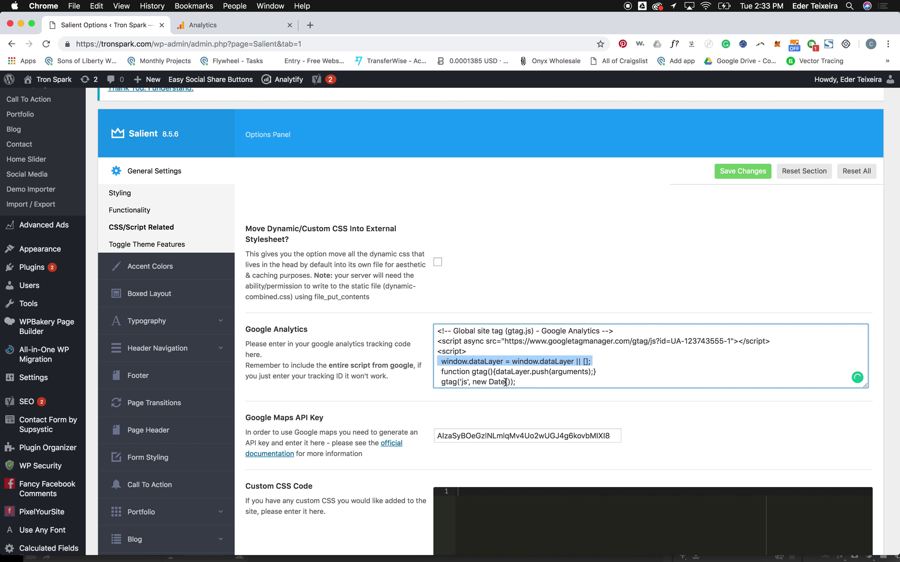
scroll(489, 342, down, 3)
scroll(508, 351, up, 3)
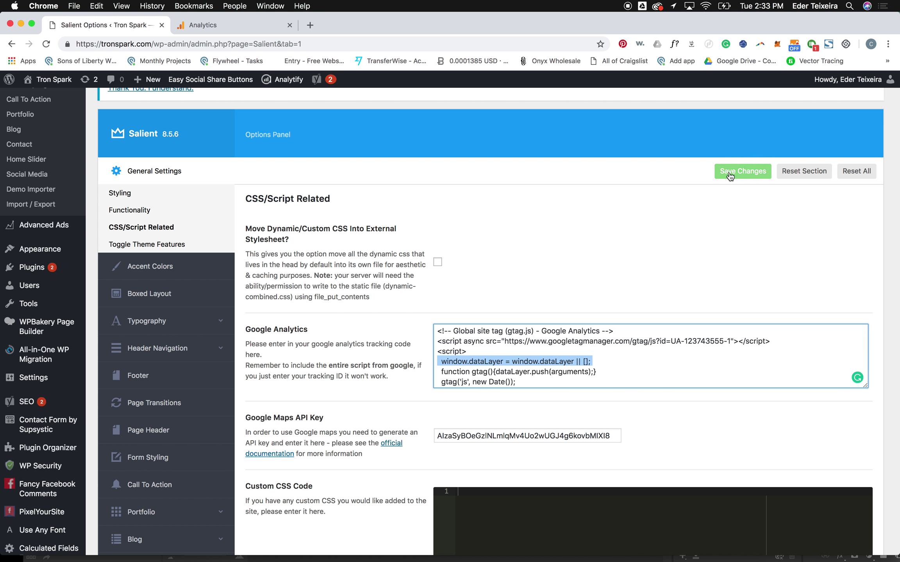
Switch back to Google Analytics and look over the Home report for the site
click(200, 26)
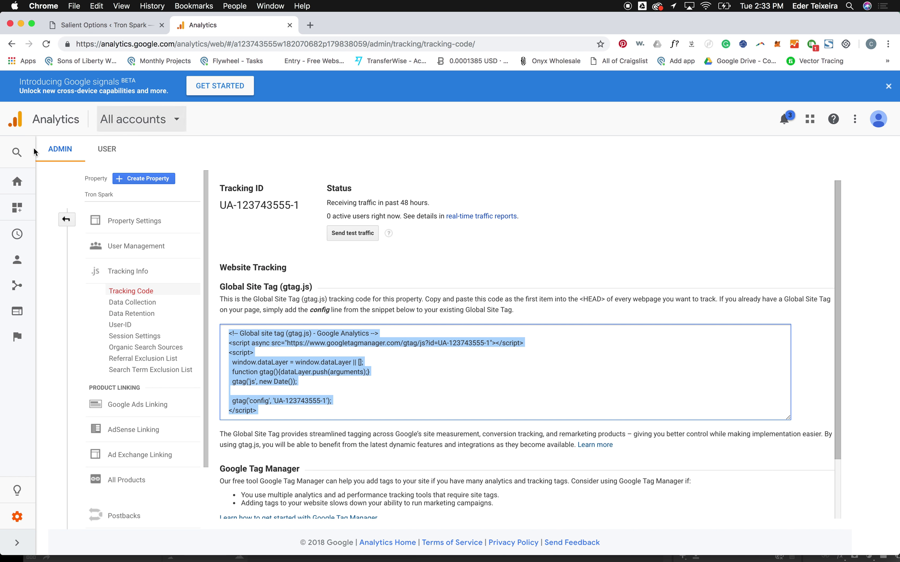
click(15, 187)
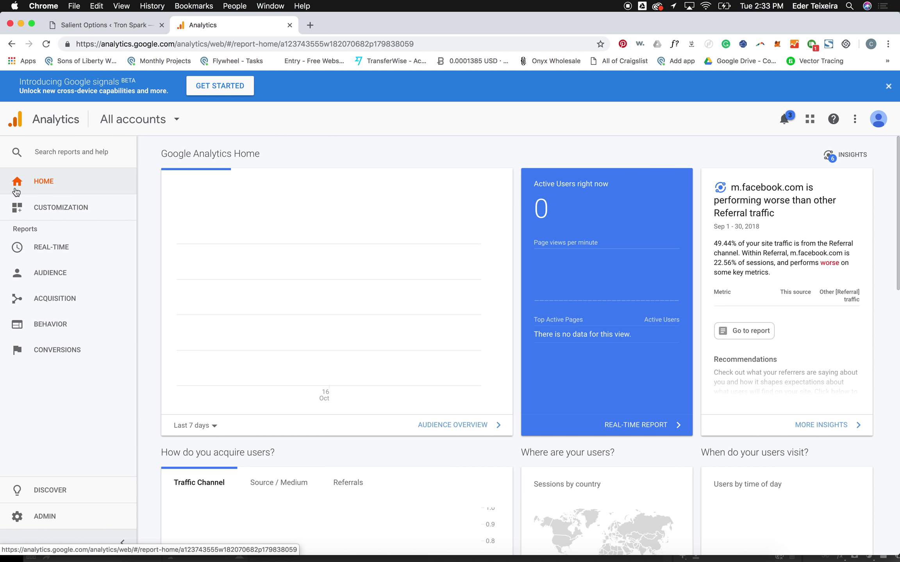
scroll(236, 328, down, 10)
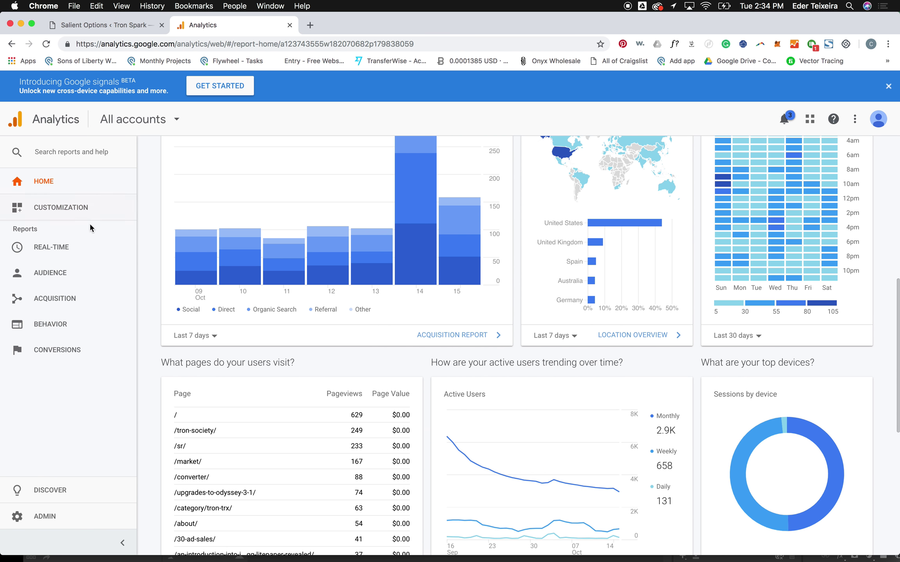
Open the Channels report for all traffic under Acquisition
click(61, 298)
click(61, 335)
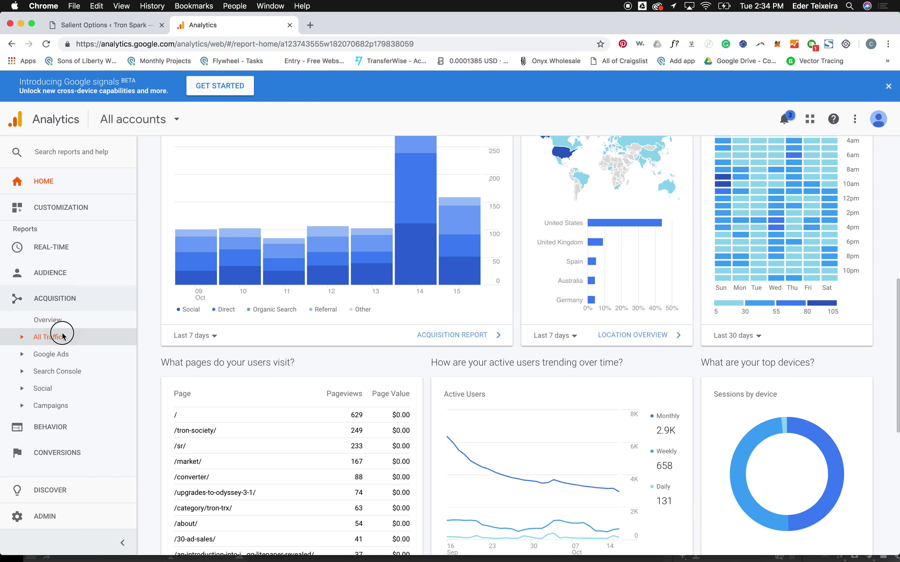
click(64, 354)
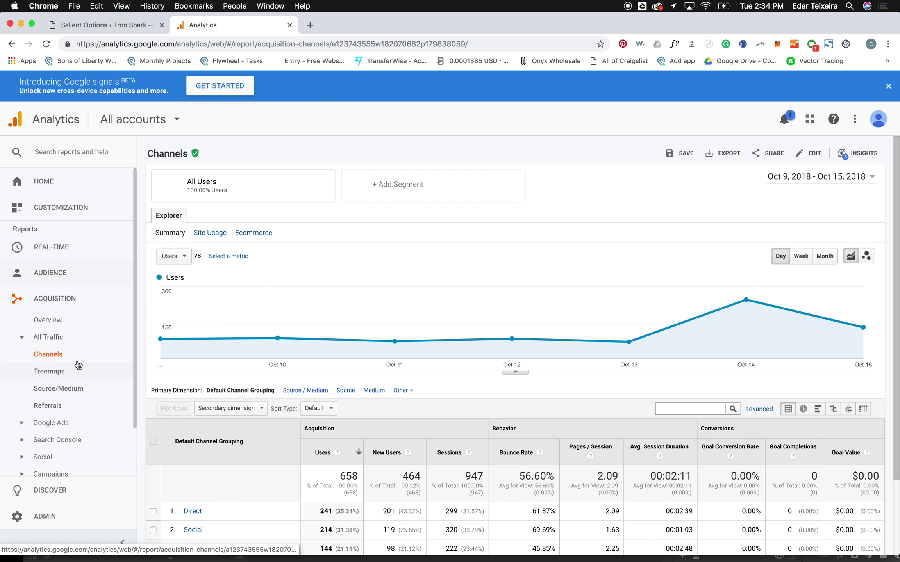
scroll(230, 263, down, 3)
scroll(687, 252, up, 3)
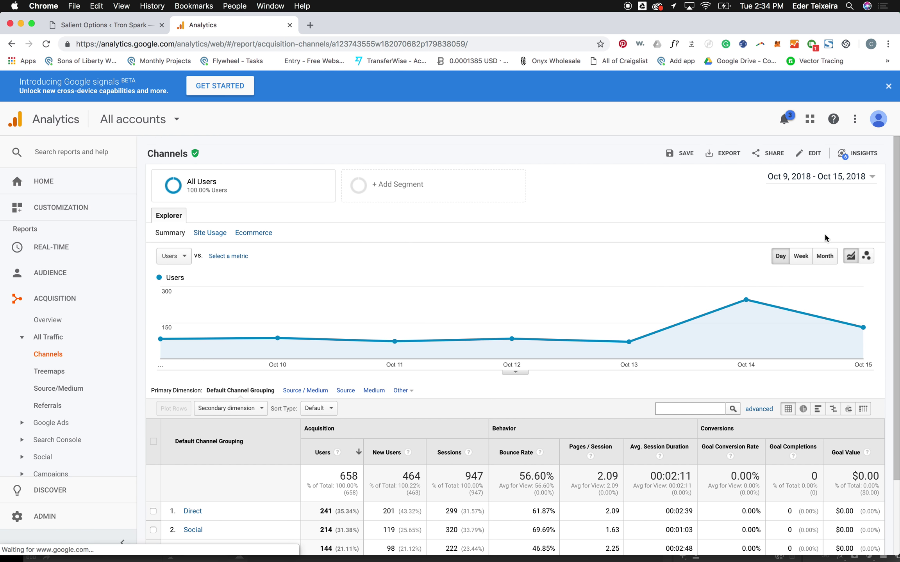
Plot the Channels report by month and apply the Last month date range
click(824, 258)
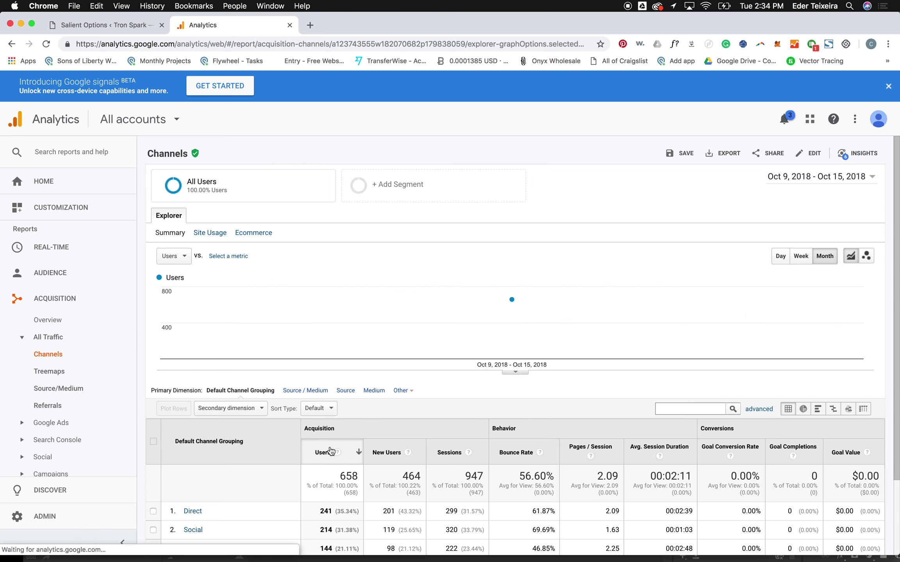
click(818, 181)
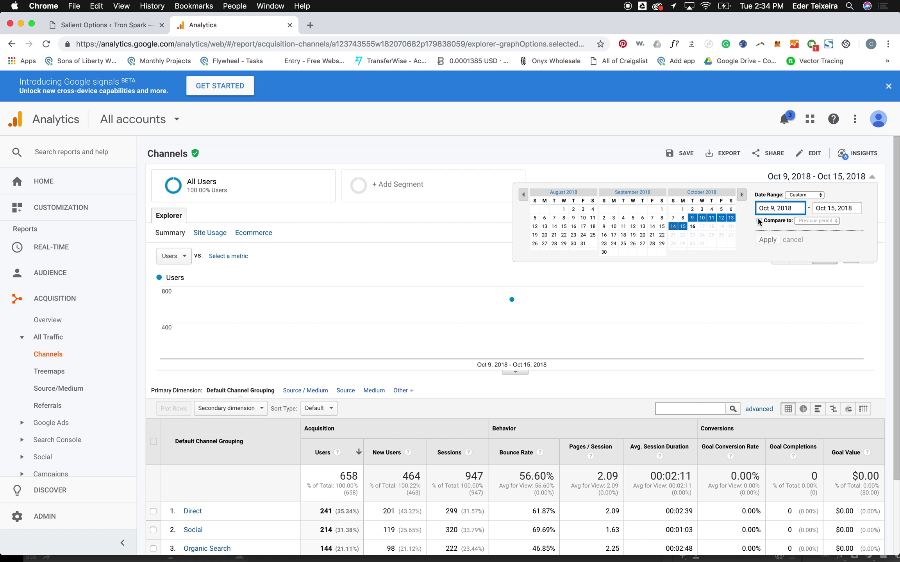
click(810, 195)
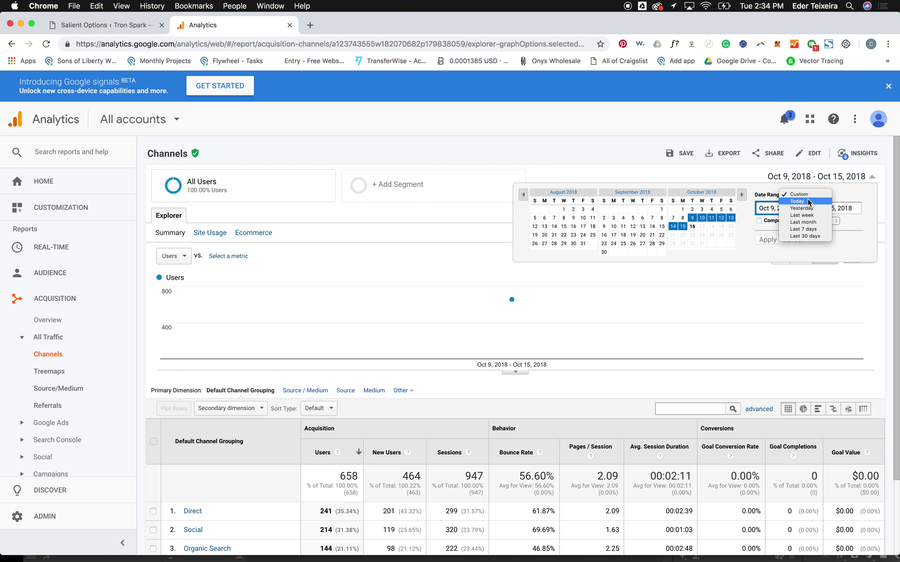
click(817, 222)
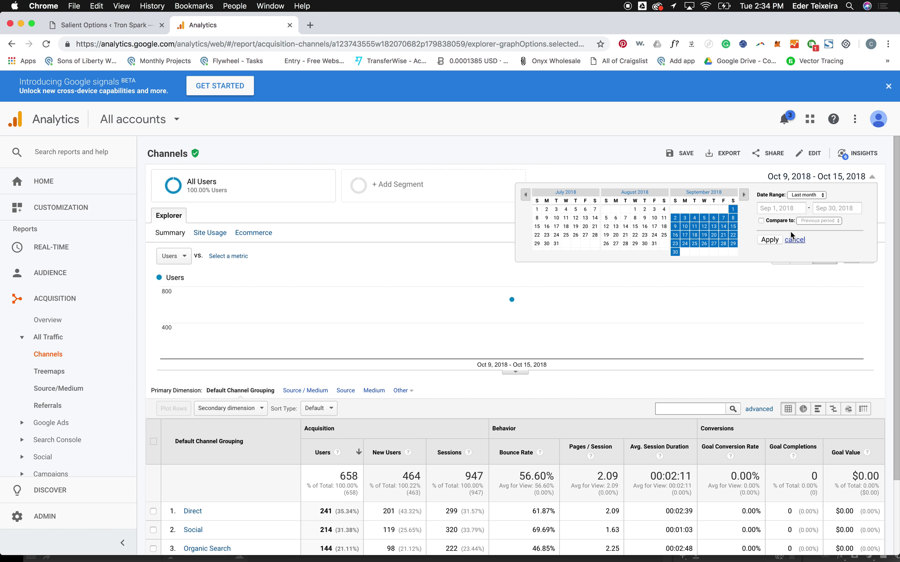
click(779, 240)
scroll(227, 427, down, 4)
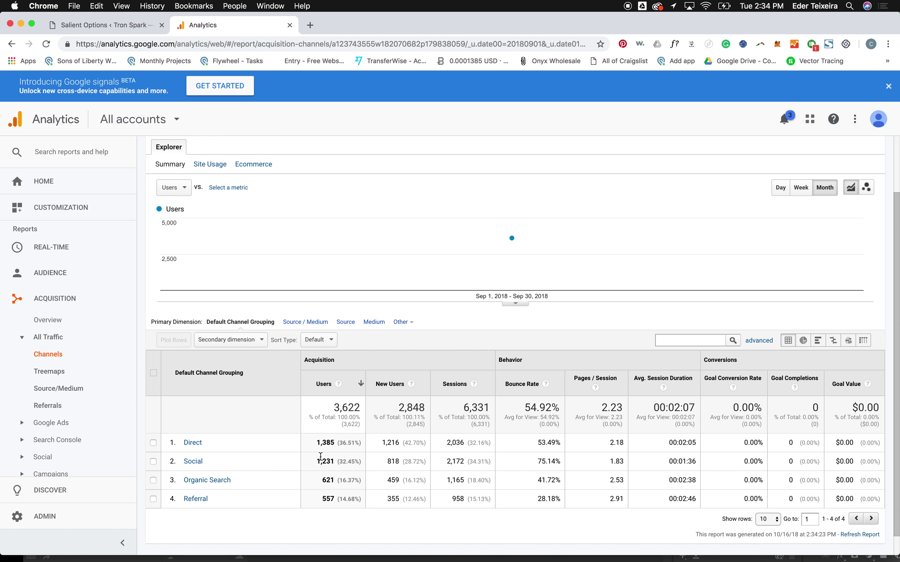
Drill into the Social channel and review its traffic by social network
click(193, 461)
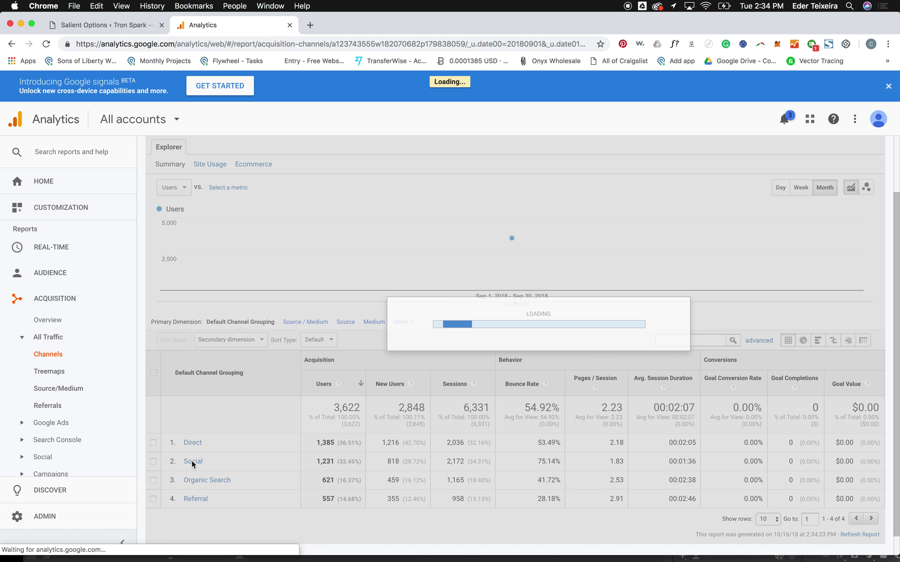
scroll(192, 429, down, 2)
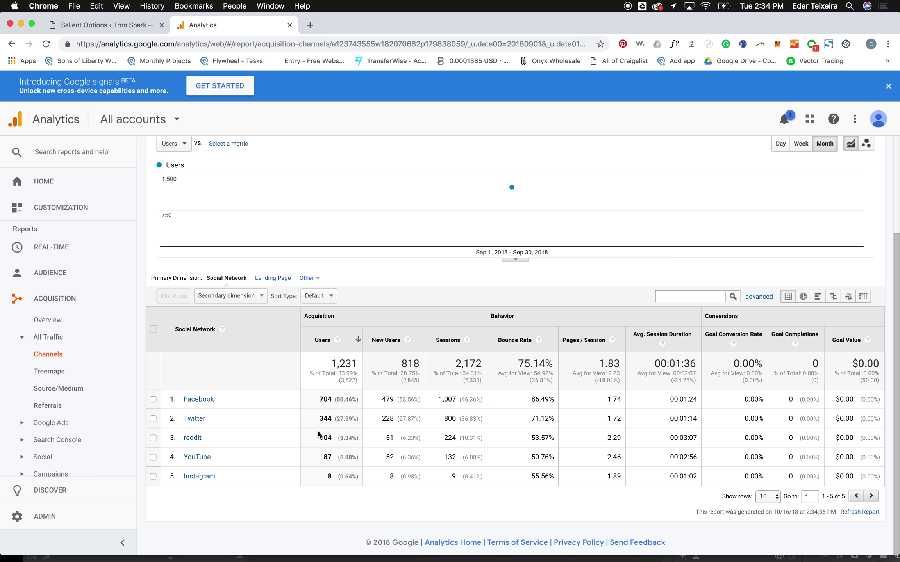
scroll(350, 433, up, 4)
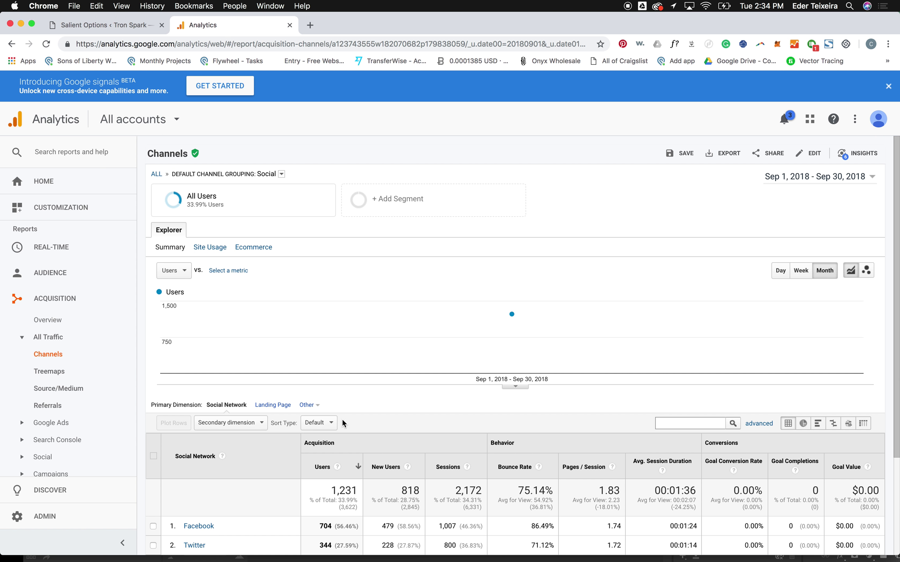
Open the Audience Overview report
click(53, 282)
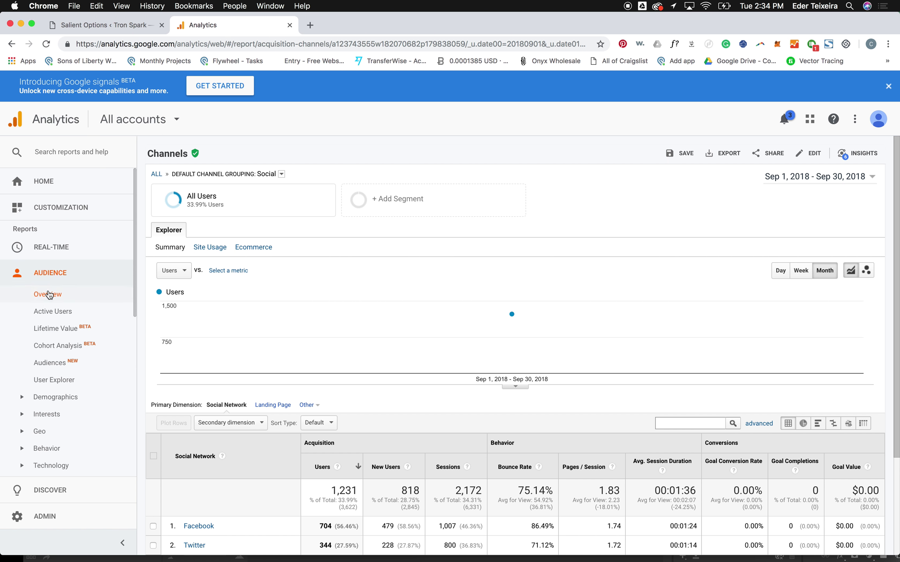
click(49, 294)
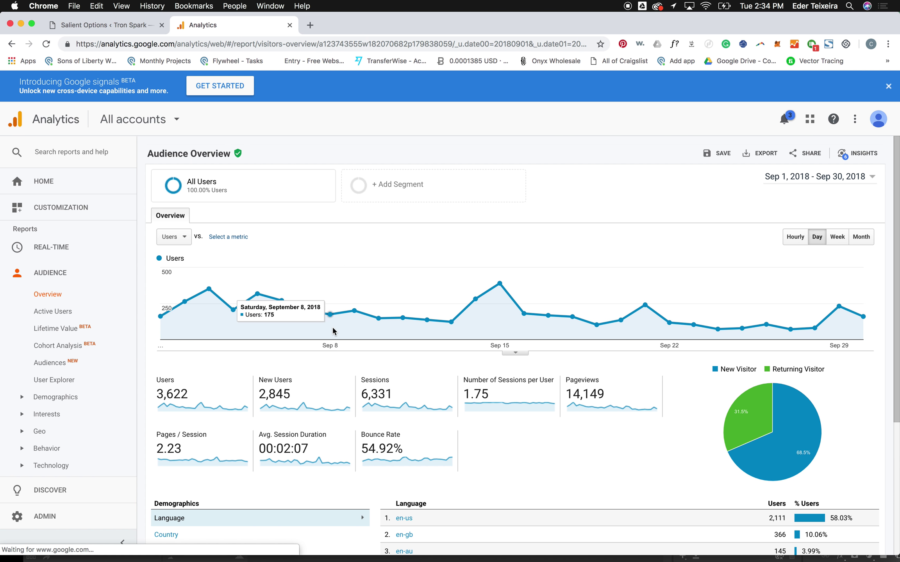
View the en-us language report from the Audience Overview demographics, then return to the overview
scroll(332, 331, down, 5)
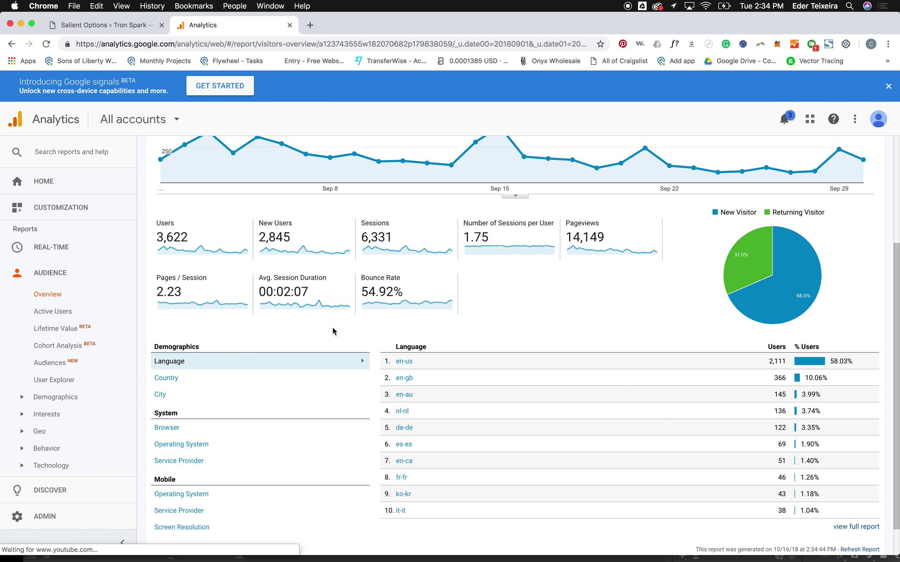
click(404, 362)
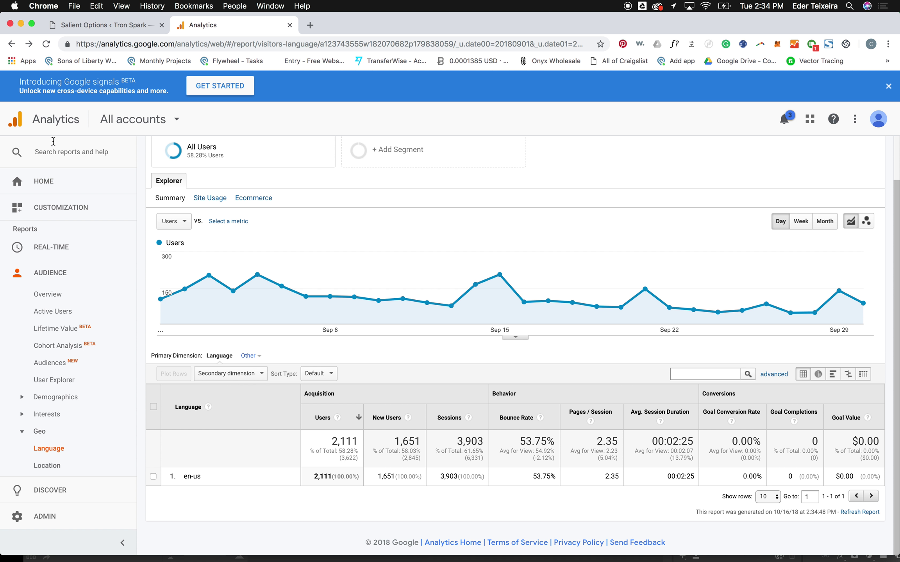
click(11, 45)
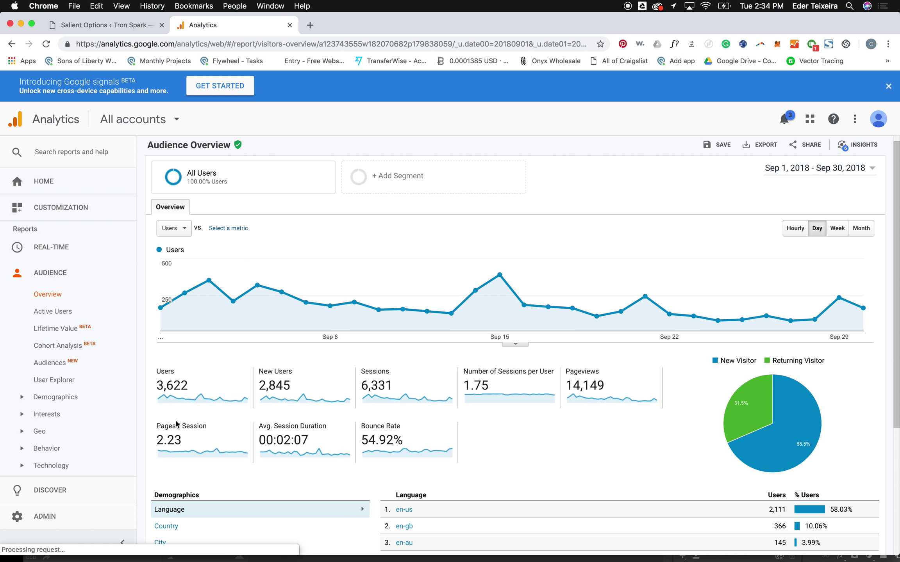
List the audience by country, drill into United States, and examine its map and users by region
scroll(179, 429, down, 3)
click(178, 429)
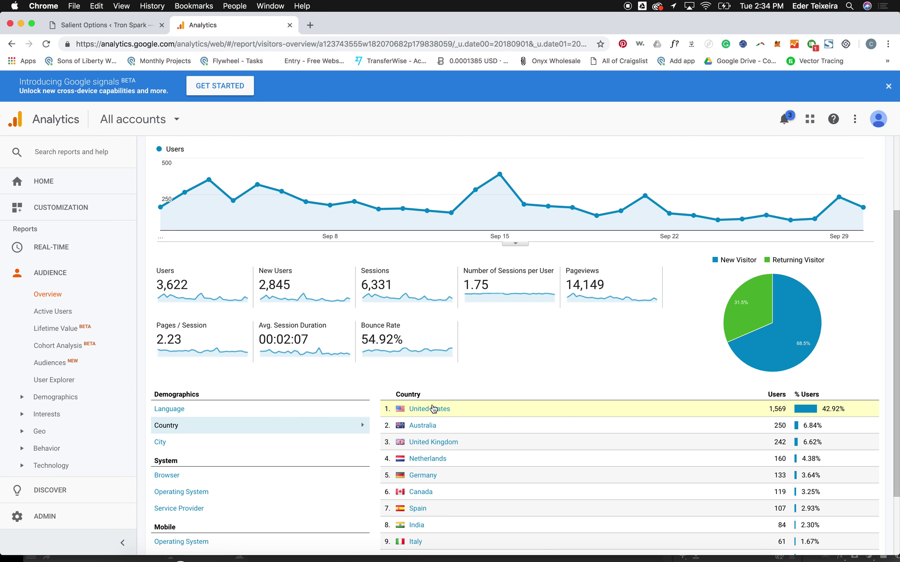
click(433, 409)
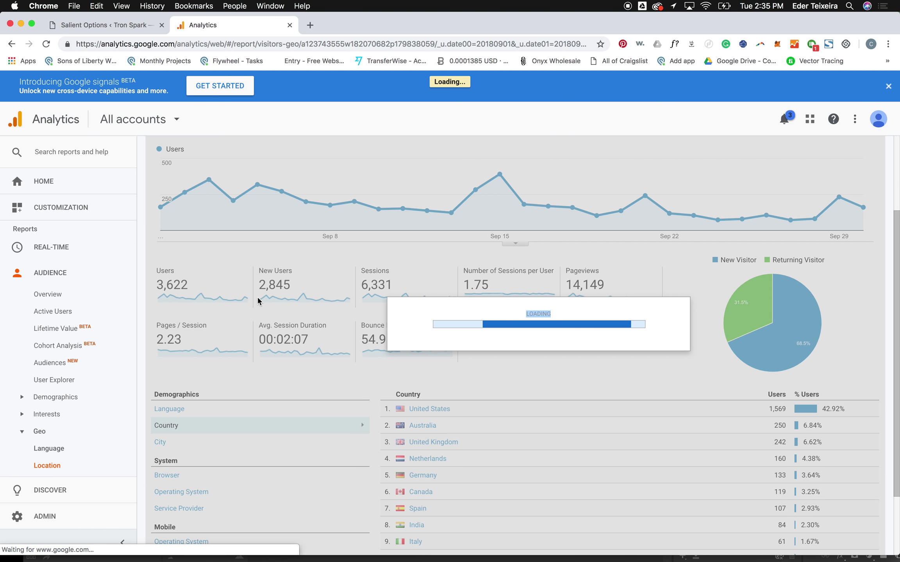
scroll(398, 318, down, 5)
scroll(510, 242, up, 3)
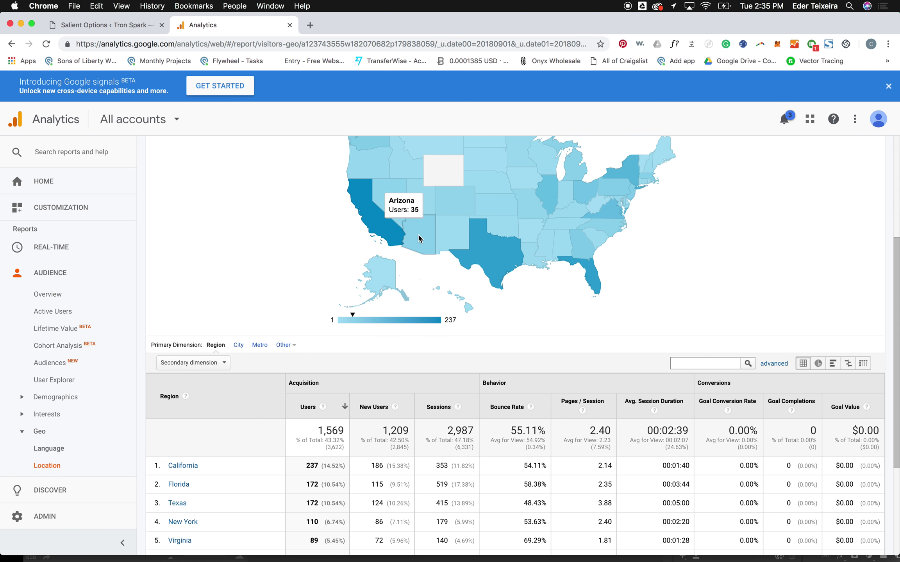
scroll(397, 298, down, 3)
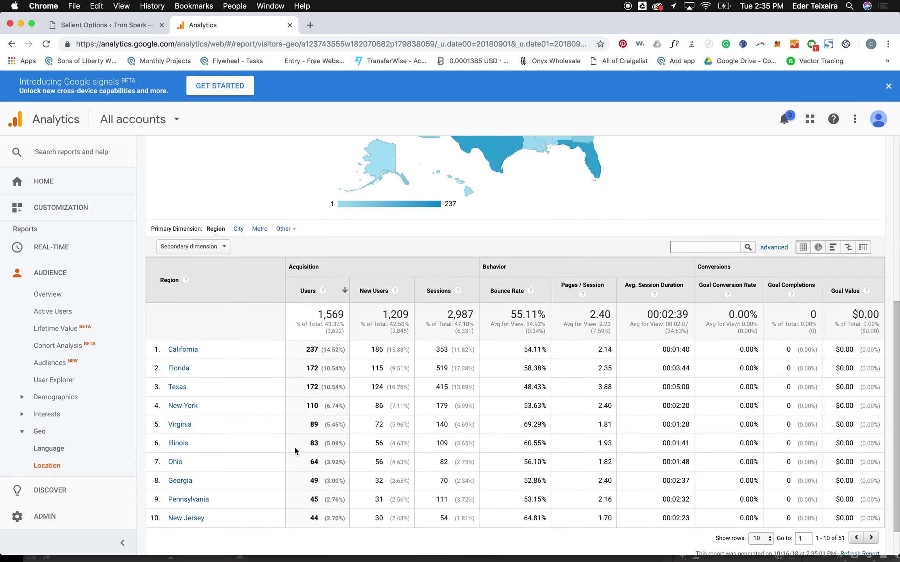
scroll(297, 452, up, 8)
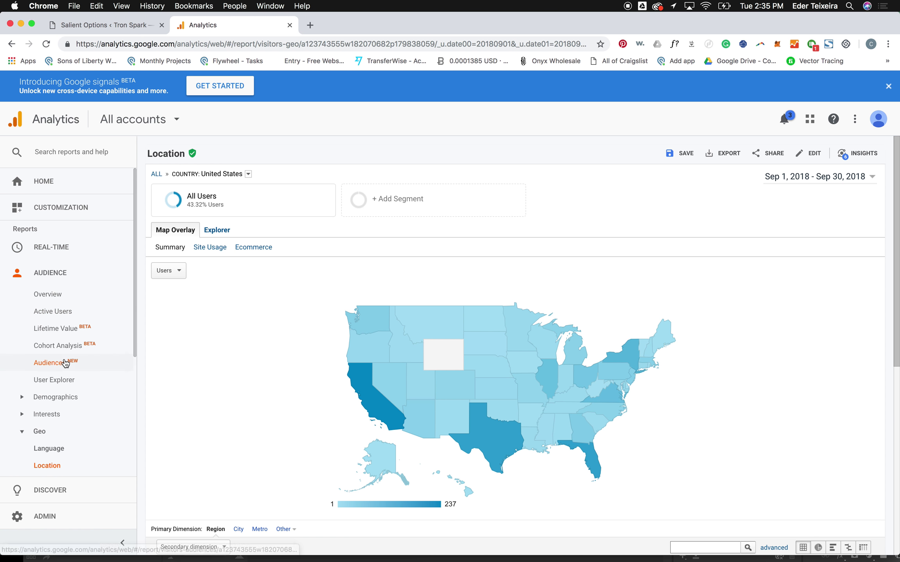
Open the Admin settings and dismiss the Google signals banner
scroll(44, 390, down, 5)
click(59, 514)
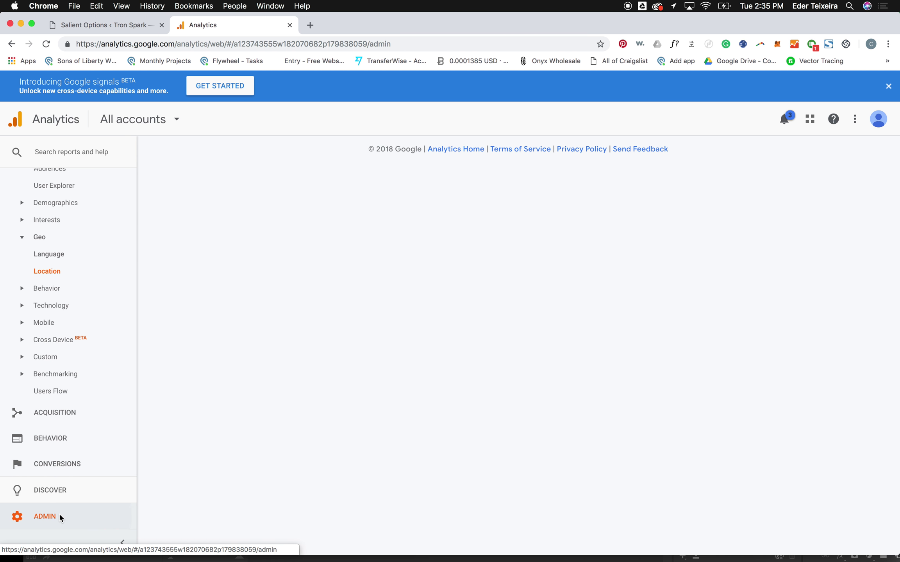
click(888, 86)
click(879, 88)
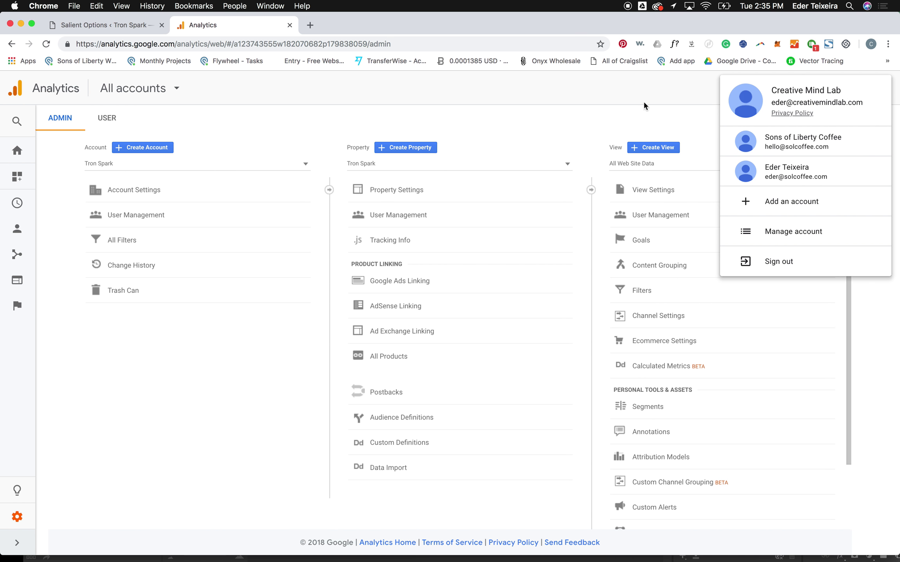
click(878, 88)
Return to the Google Analytics Home page by loading the shortened base address of the site
drag(176, 43, 500, 60)
key(BackSpace)
key(Return)
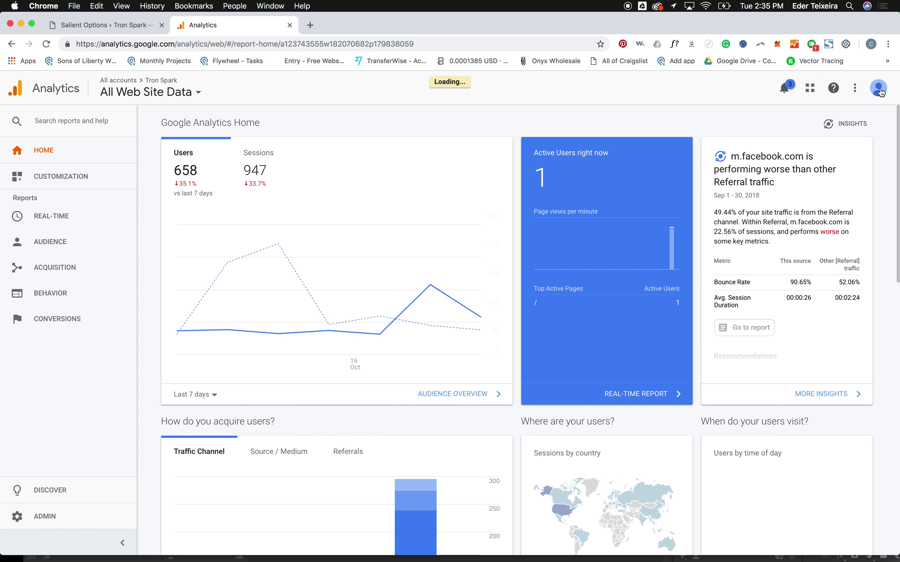
Switch to the Sons of Liberty Coffee Google account and decline the Analytics mobile app offer
click(881, 89)
click(803, 144)
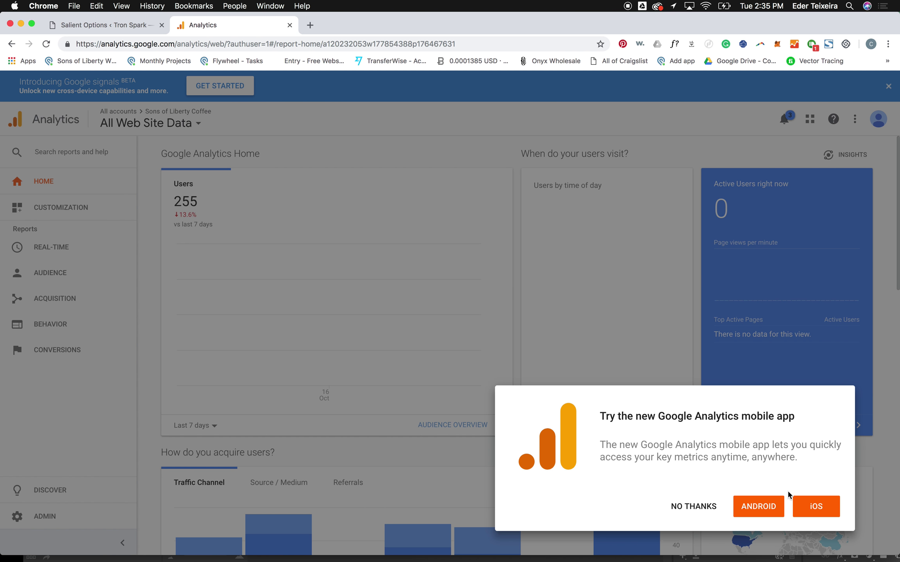
click(681, 507)
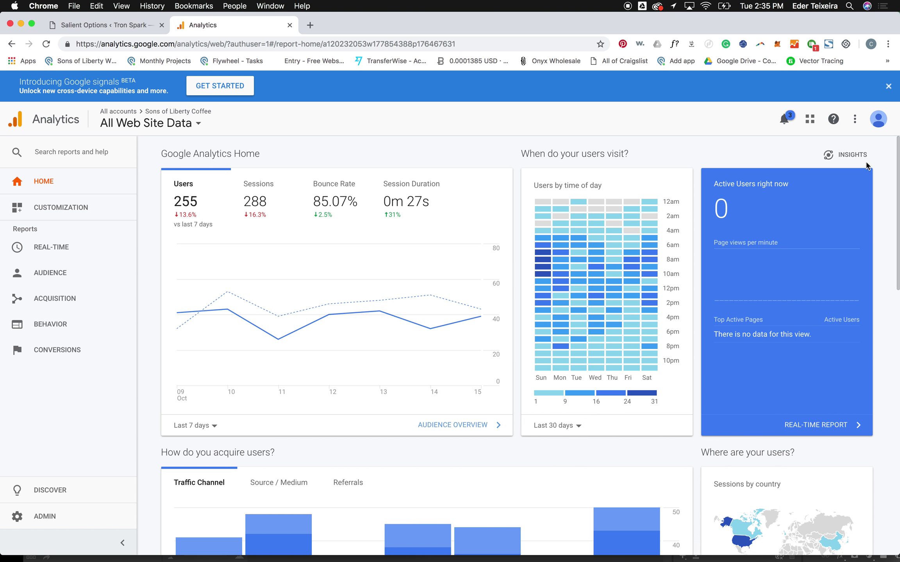
Switch to the last listed Google account and start signing up for Google Analytics
click(878, 119)
click(807, 209)
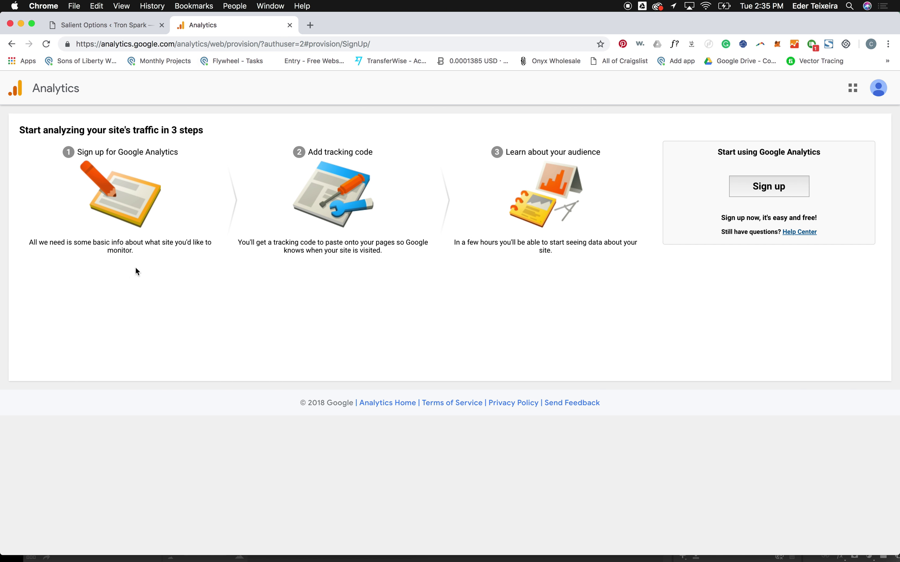
click(775, 190)
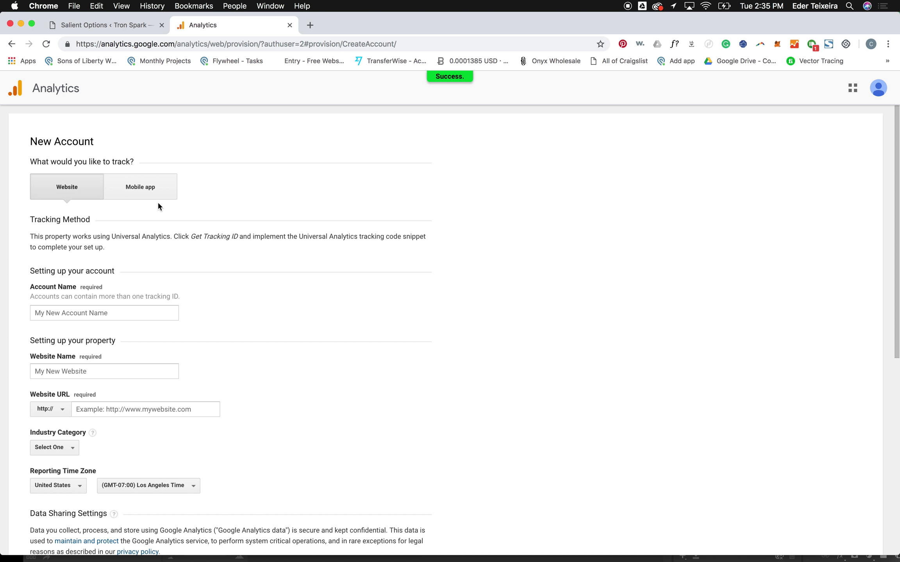
Review the New Account form from the account and website fields through the data sharing settings to the end
scroll(91, 249, down, 3)
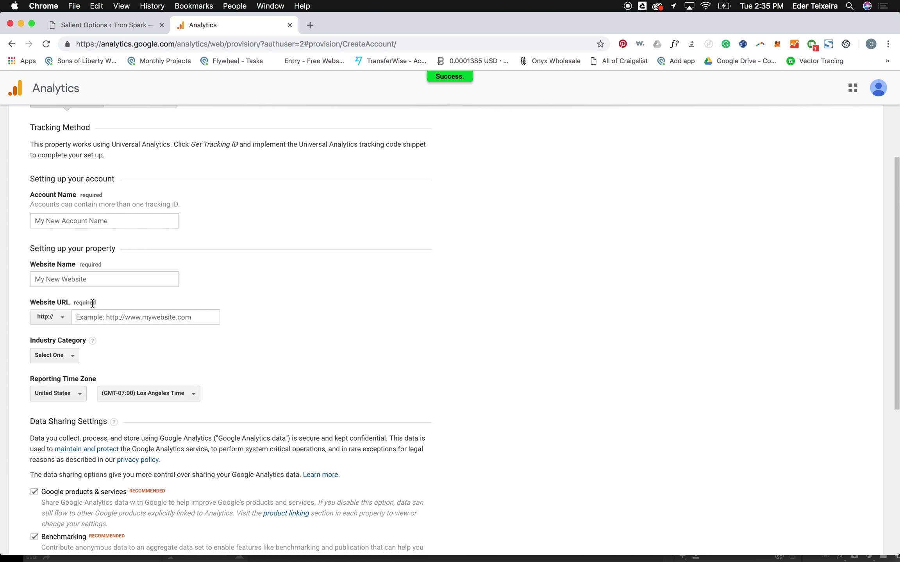
scroll(70, 202, down, 3)
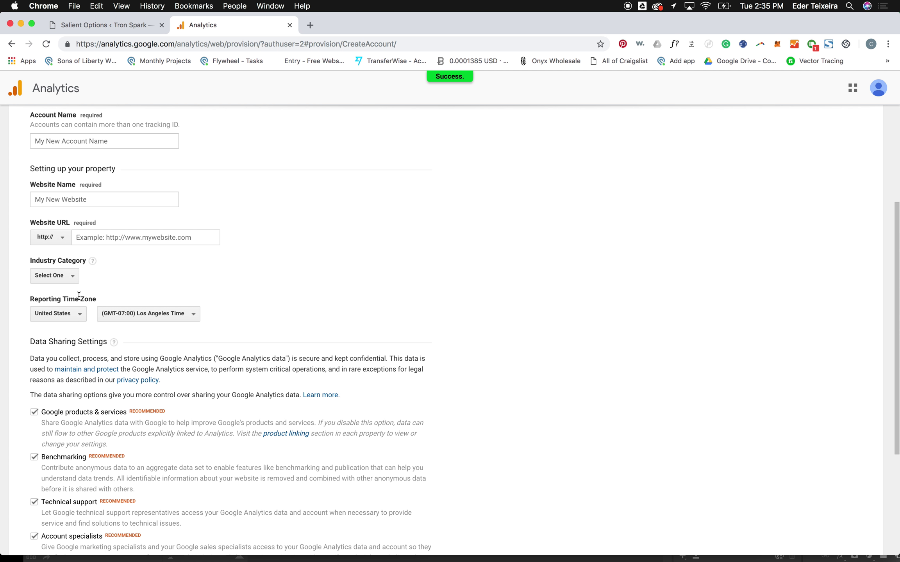
scroll(84, 181, up, 1)
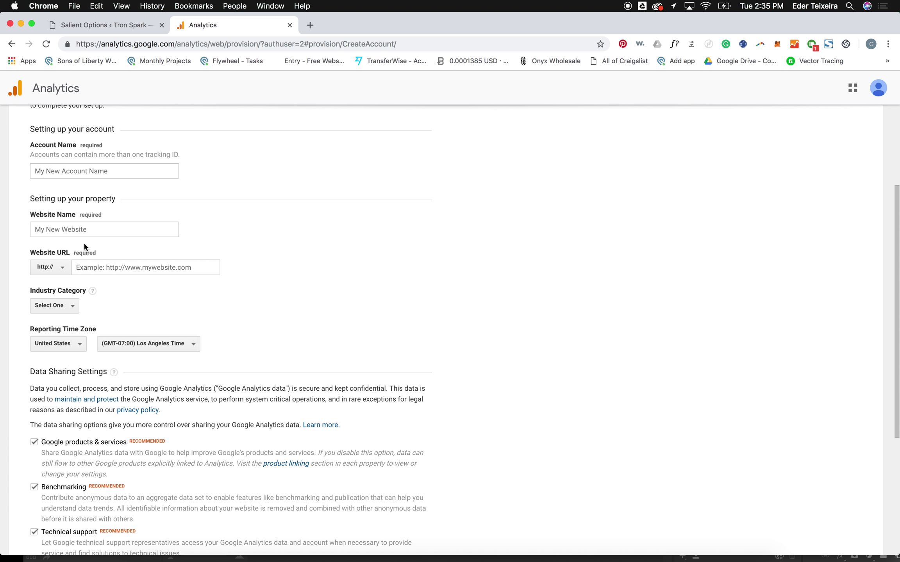
scroll(88, 308, down, 7)
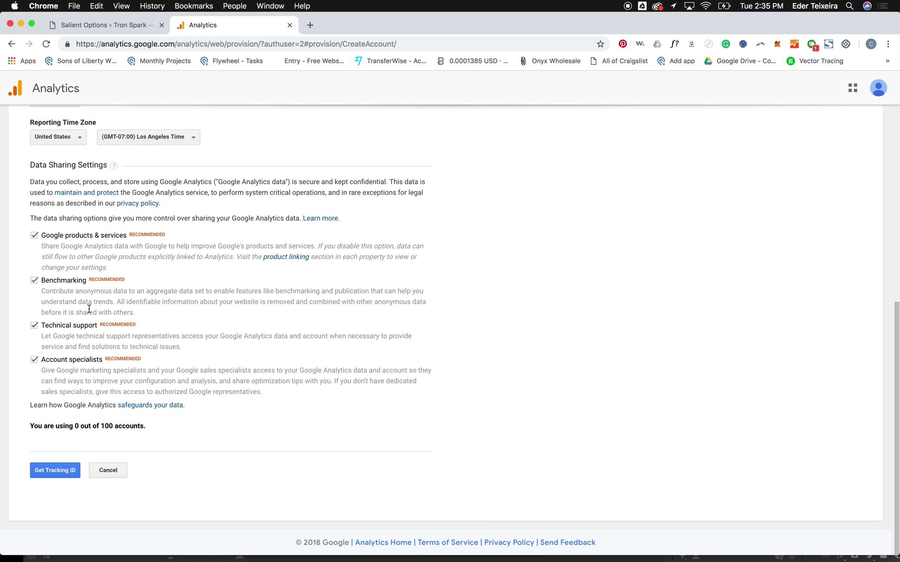